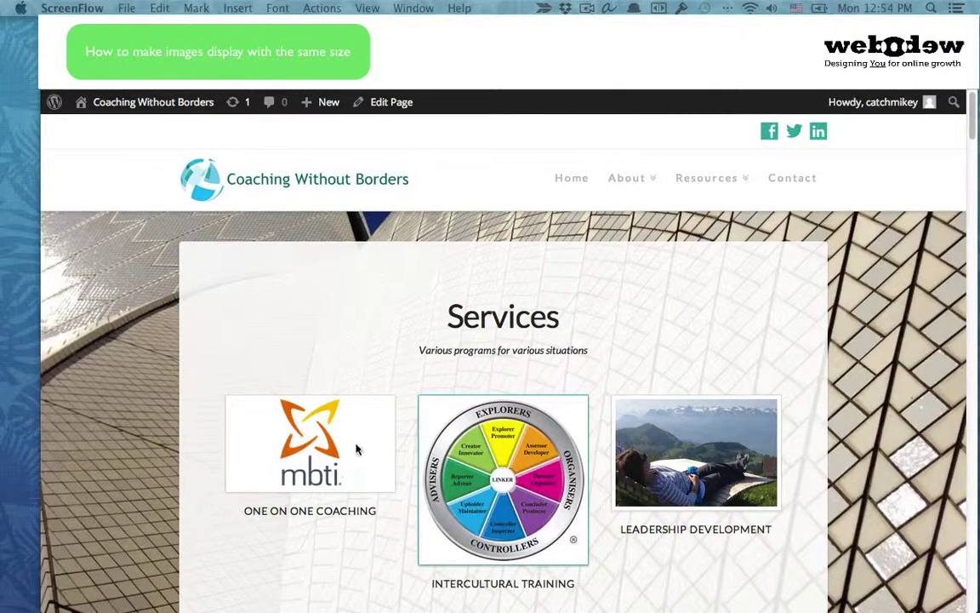
# Step: Bring up file information for the logo, graph and mountain images on the desktop
pyautogui.scroll(-1, 636, 434)
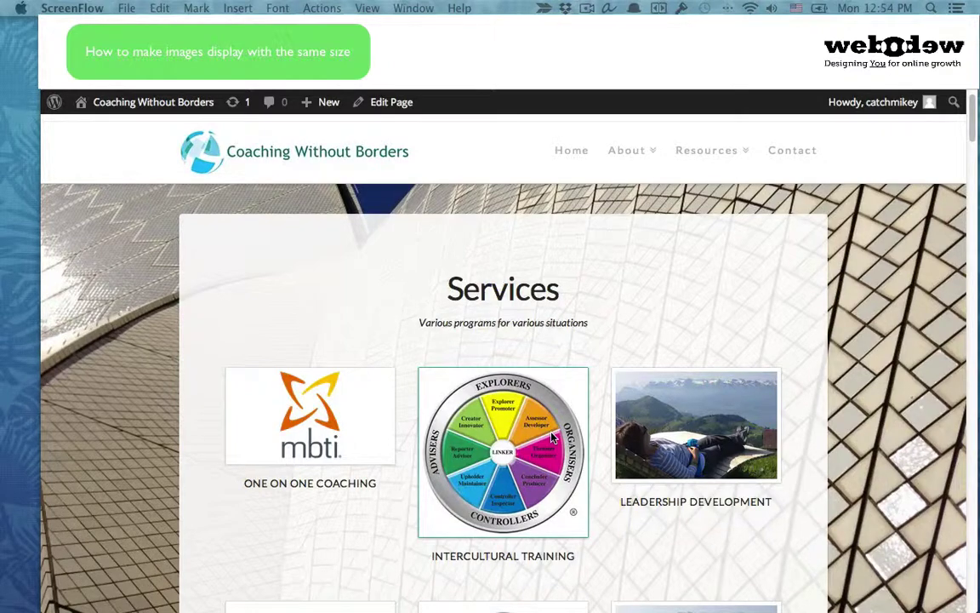
pyautogui.scroll(-5, 552, 436)
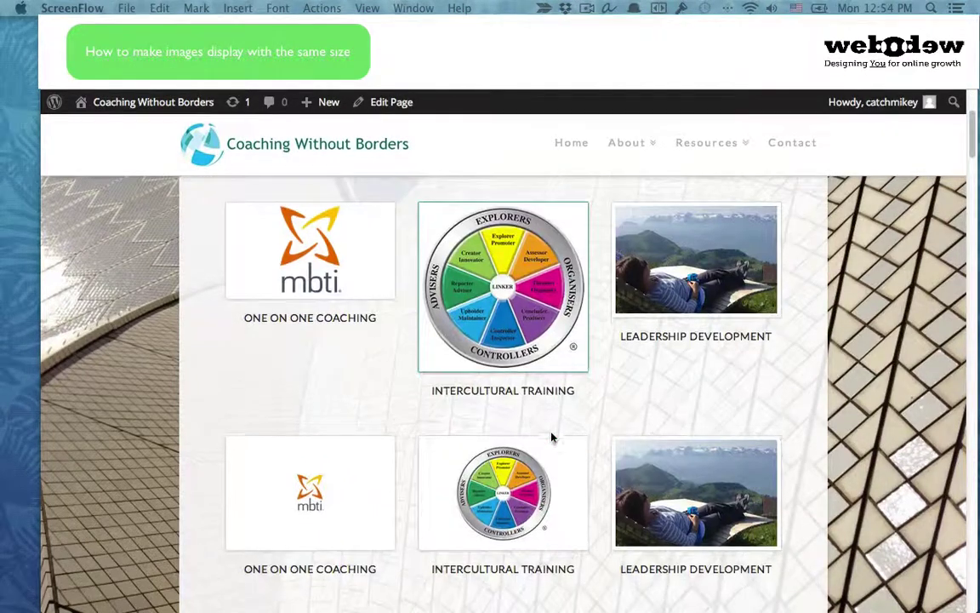
pyautogui.scroll(-1, 551, 436)
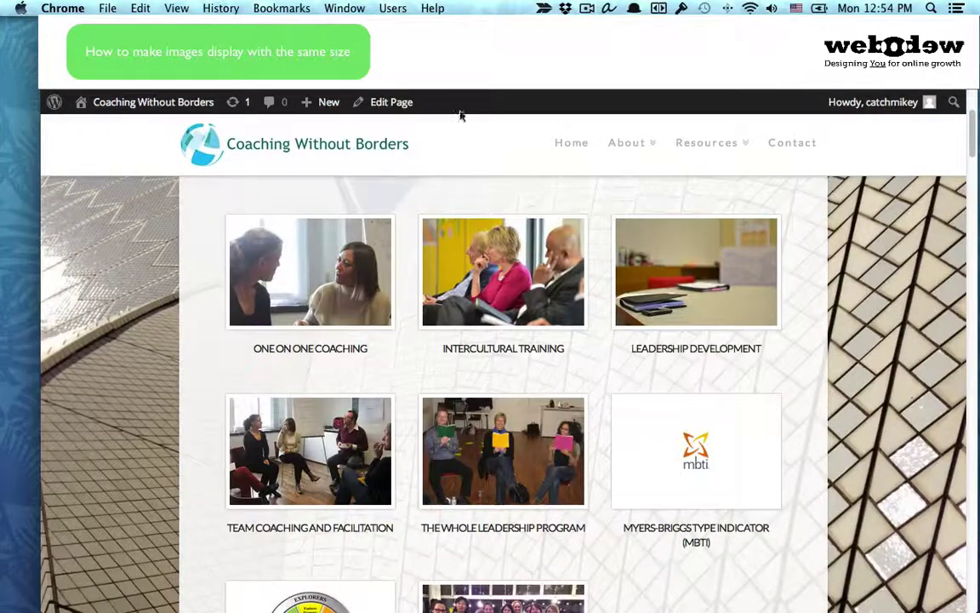
pyautogui.scroll(2, 548, 271)
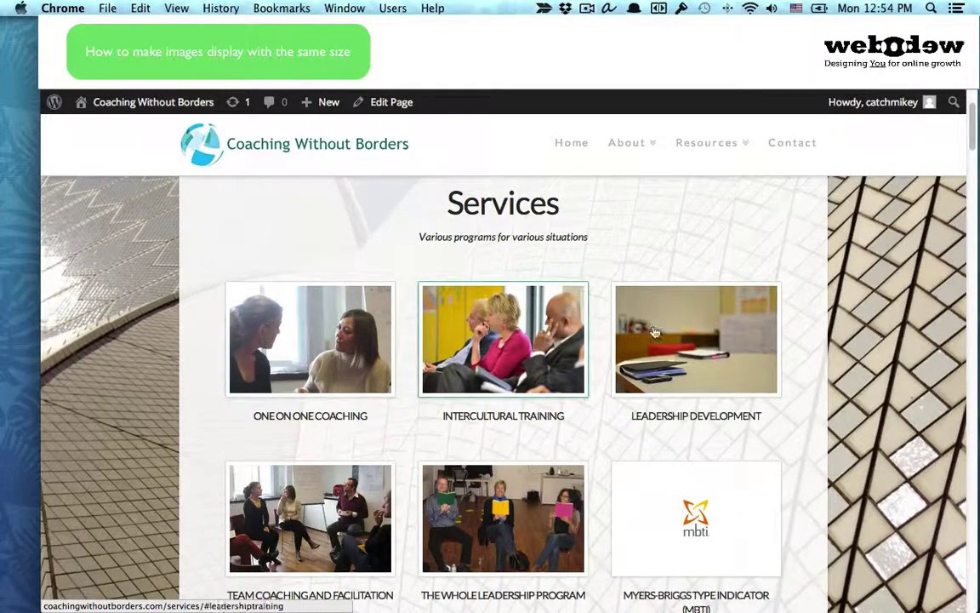
pyautogui.scroll(-1, 656, 332)
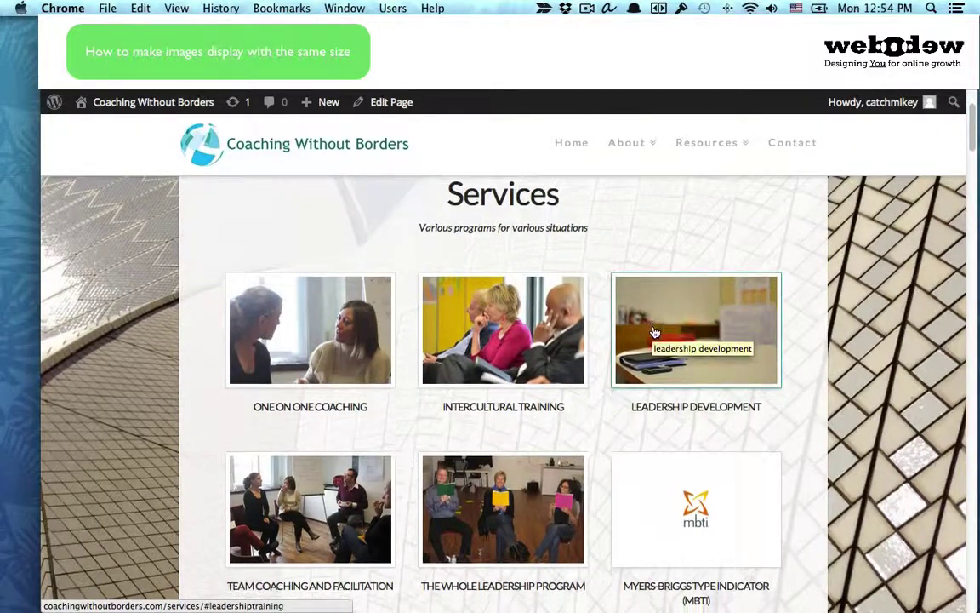
pyautogui.scroll(-5, 655, 332)
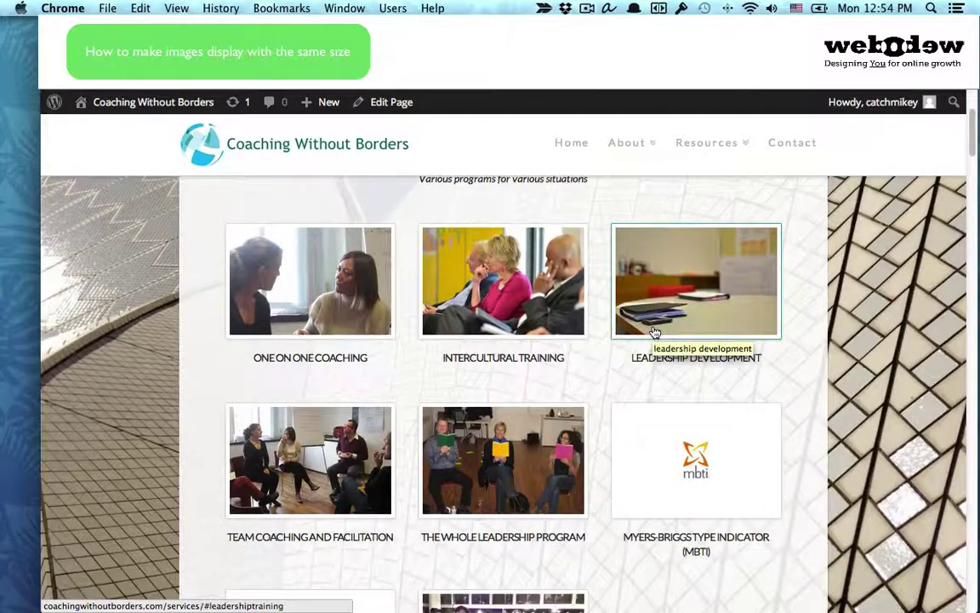
pyautogui.scroll(-5, 655, 332)
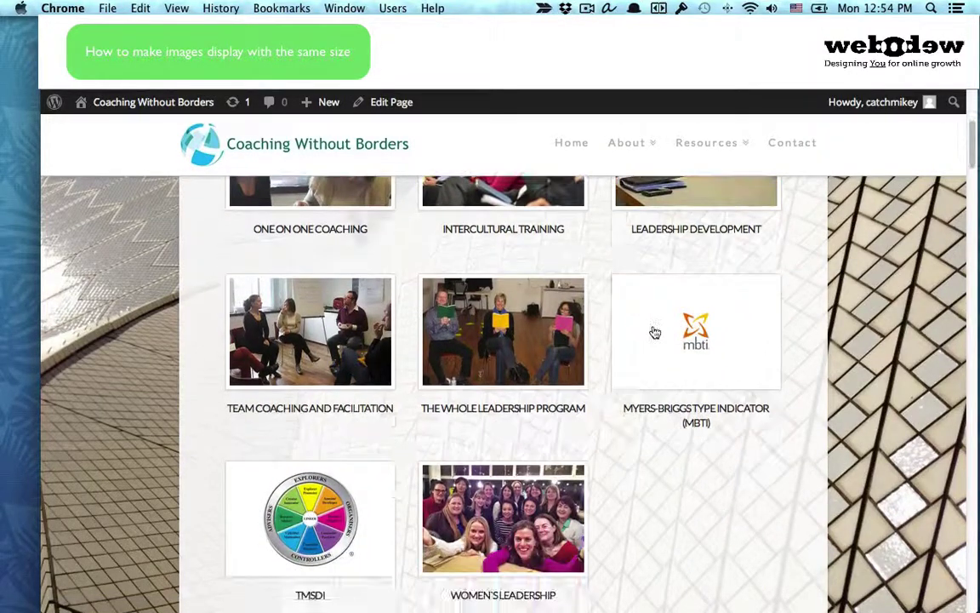
pyautogui.scroll(-1, 655, 331)
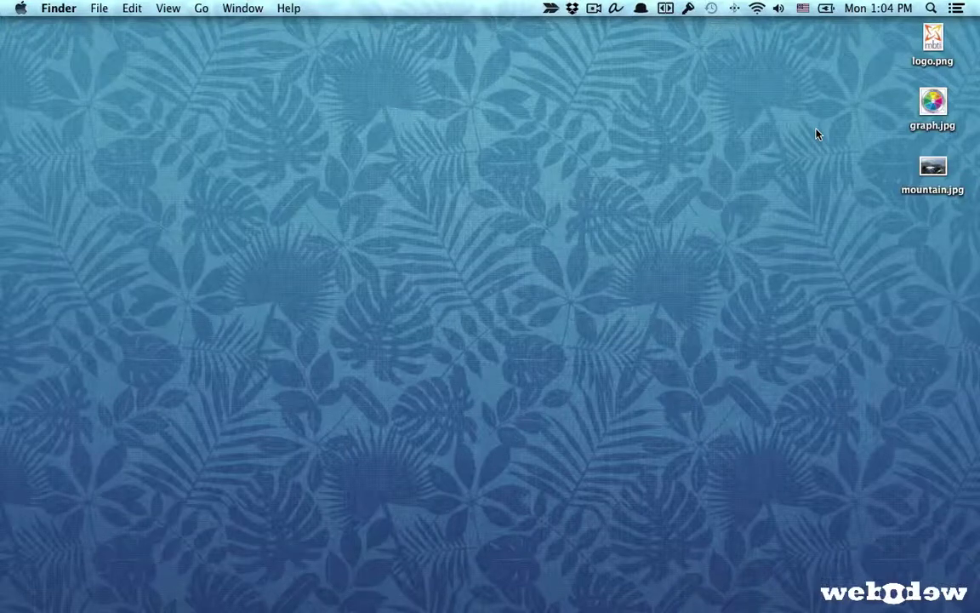
pyautogui.moveTo(872, 41); pyautogui.dragTo(968, 199)
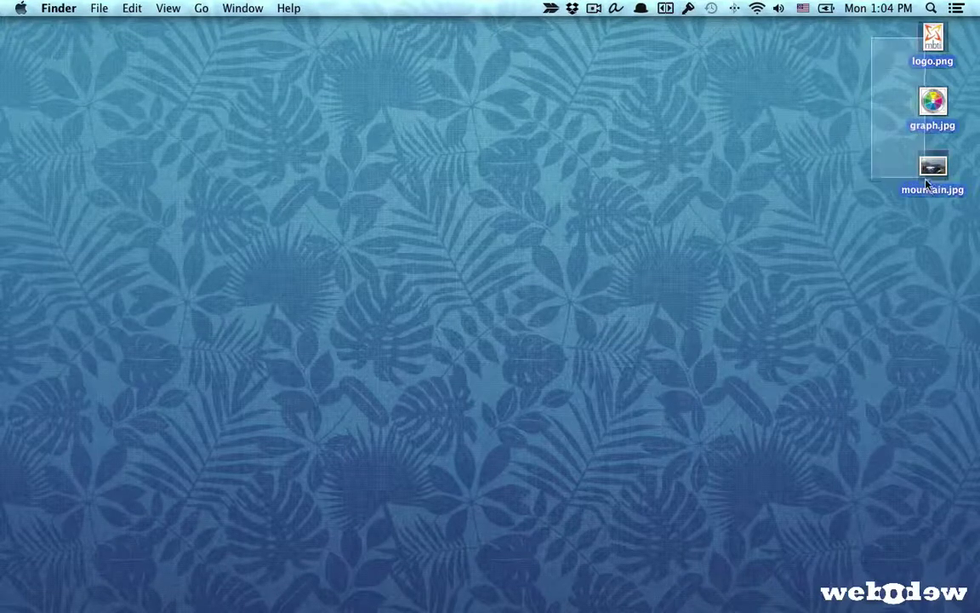
pyautogui.rightClick(933, 167)
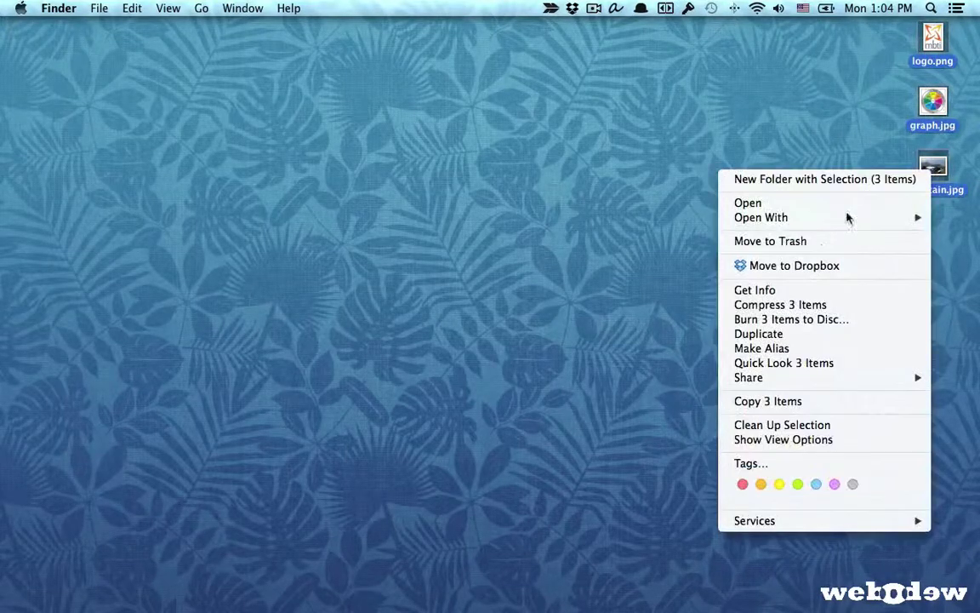
pyautogui.click(753, 289)
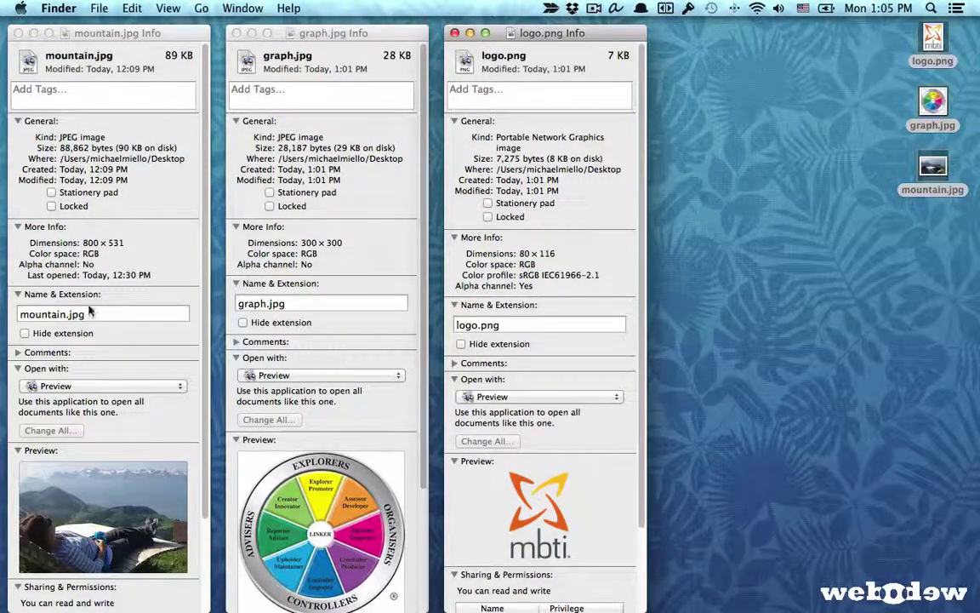
# Step: Close the information windows for mountain.jpg, graph.jpg and logo.png
pyautogui.click(18, 33)
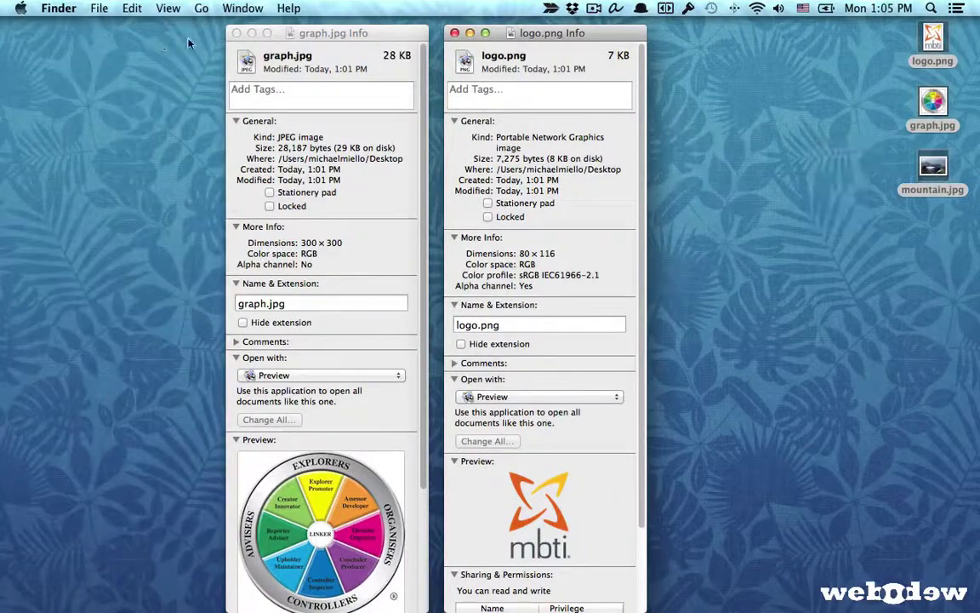
pyautogui.click(237, 33)
pyautogui.click(455, 33)
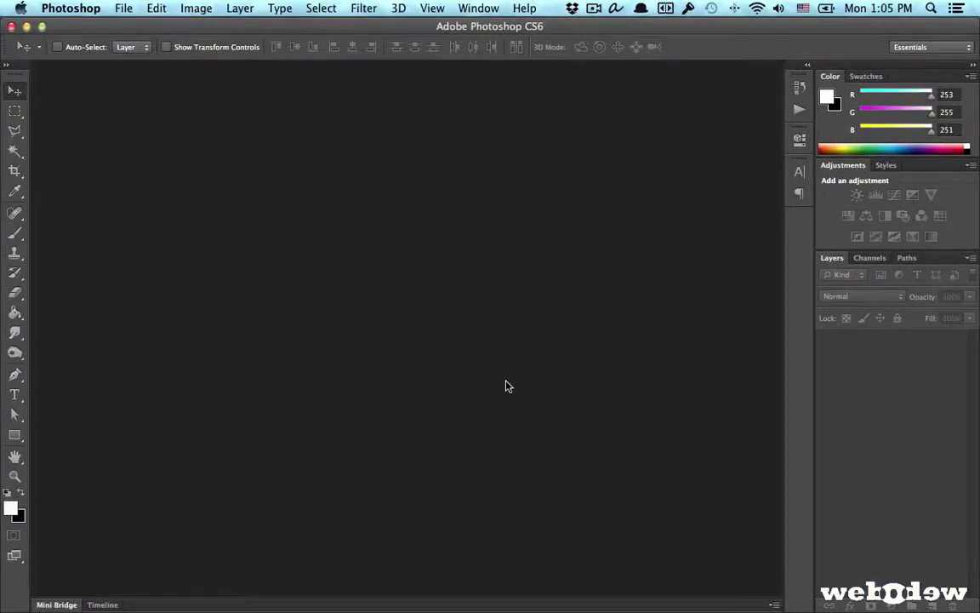
# Step: Create an 800×531 px document and place the logo, graph and mountain images as layers
pyautogui.press('super+n')
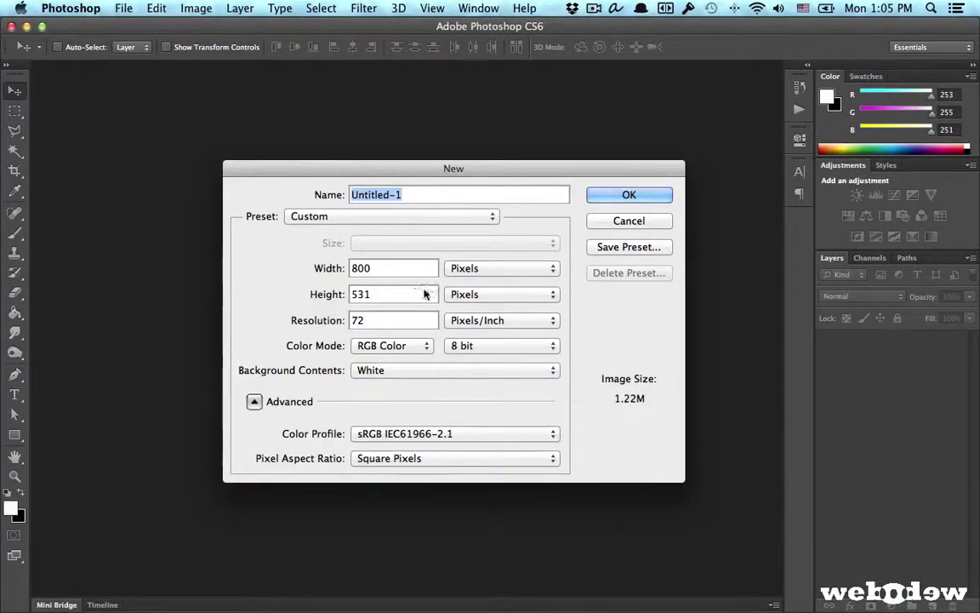
pyautogui.click(626, 196)
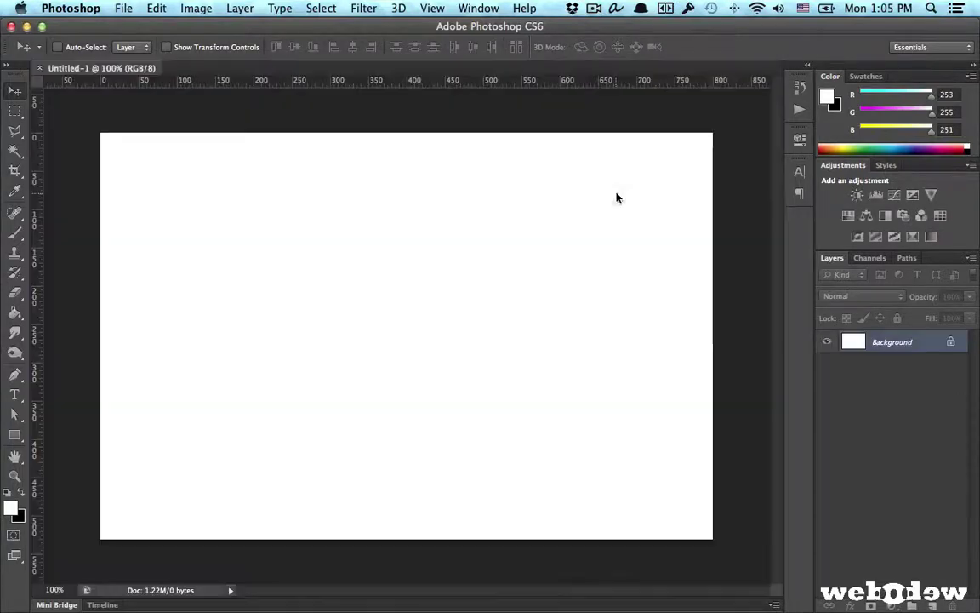
pyautogui.press('F11')
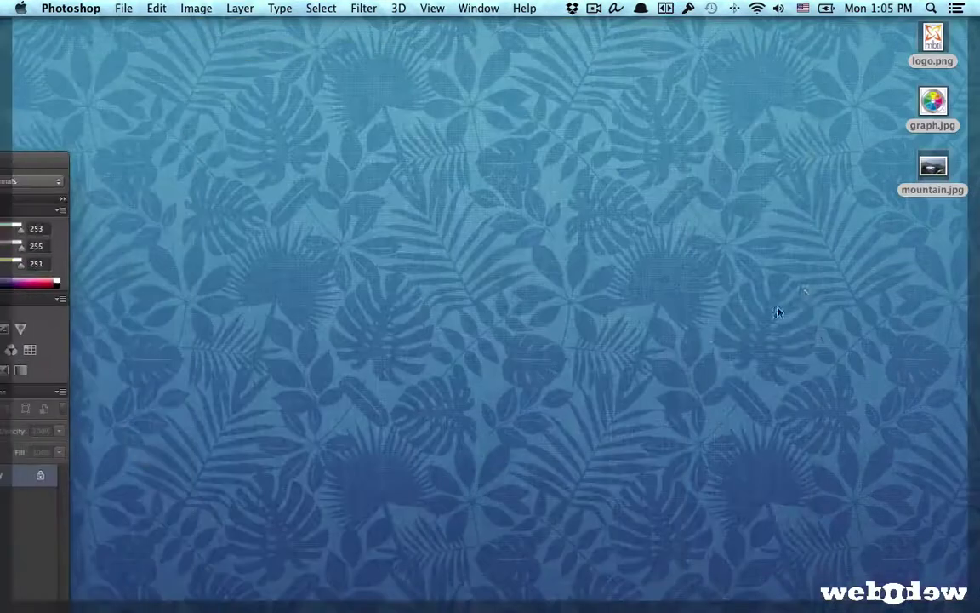
pyautogui.moveTo(900, 35); pyautogui.dragTo(366, 318)
pyautogui.press('F11')
pyautogui.click(769, 46)
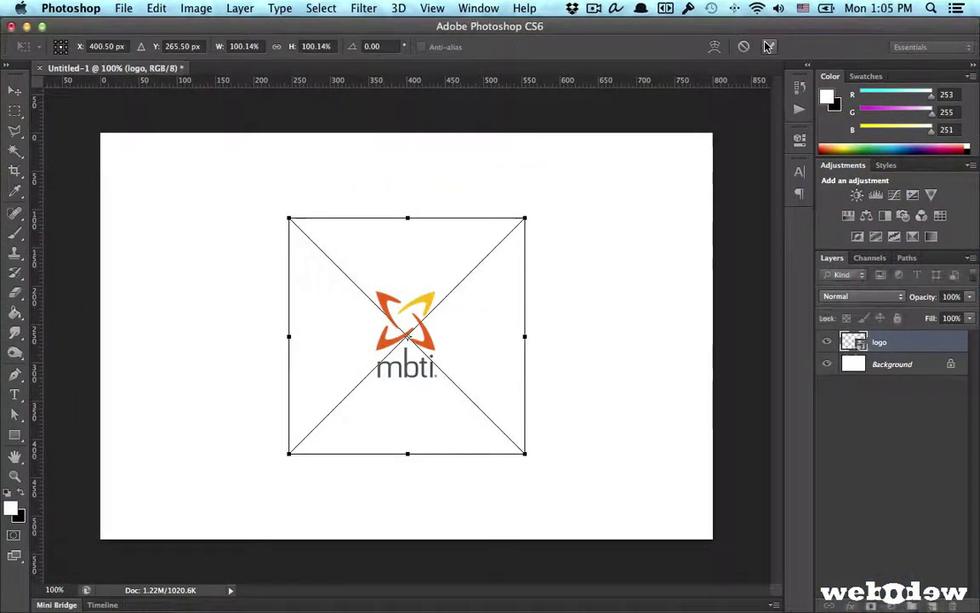
pyautogui.click(770, 46)
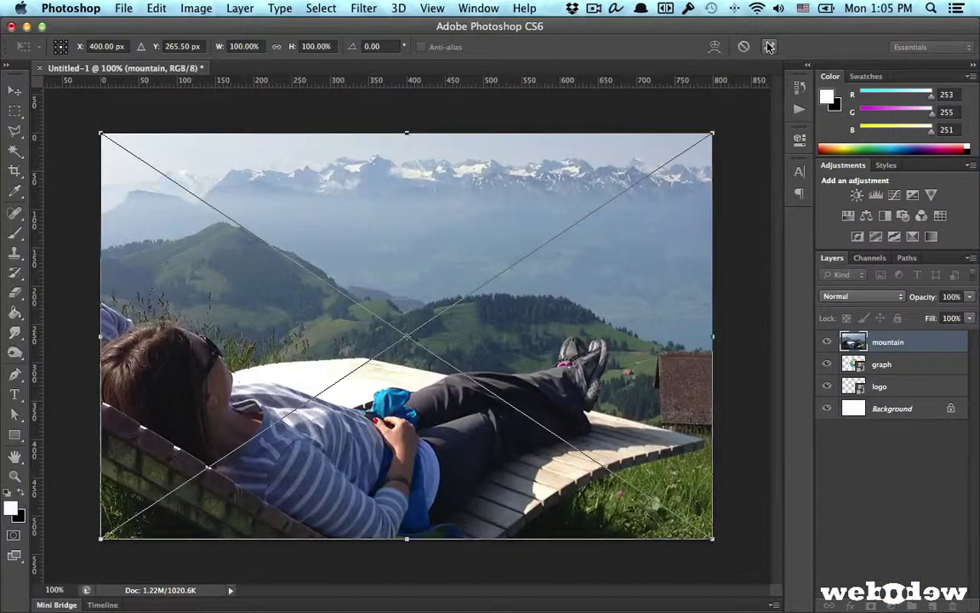
pyautogui.click(769, 46)
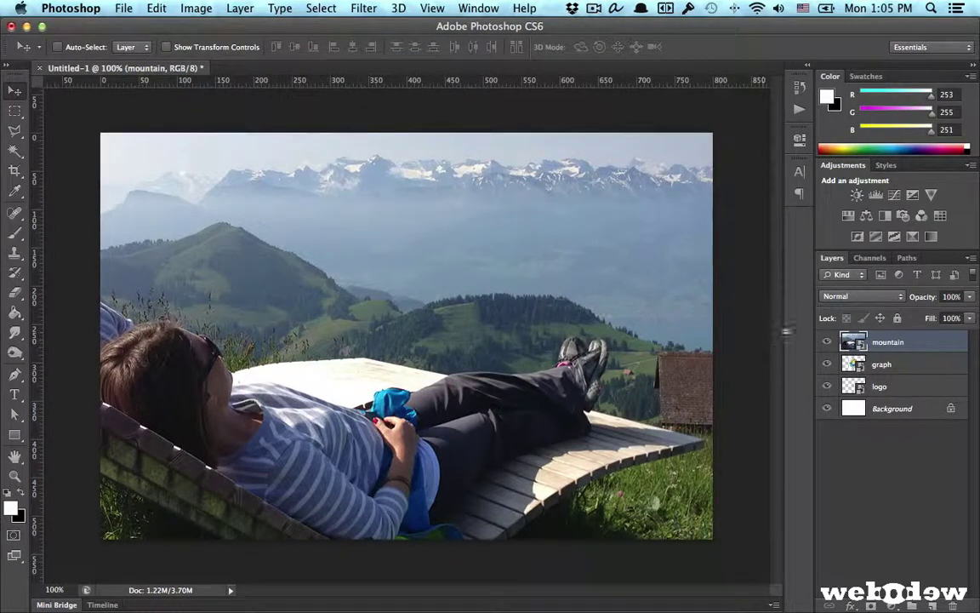
# Step: Move the mountain layer below the logo, hide the graph and mountain layers, and select the logo layer
pyautogui.moveTo(894, 342); pyautogui.dragTo(886, 390)
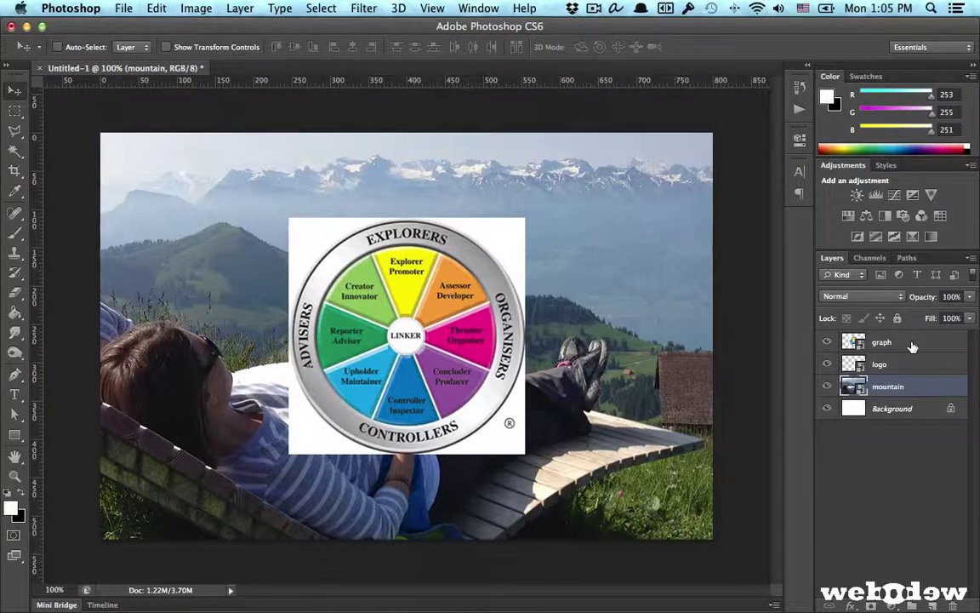
pyautogui.moveTo(885, 343); pyautogui.dragTo(885, 375)
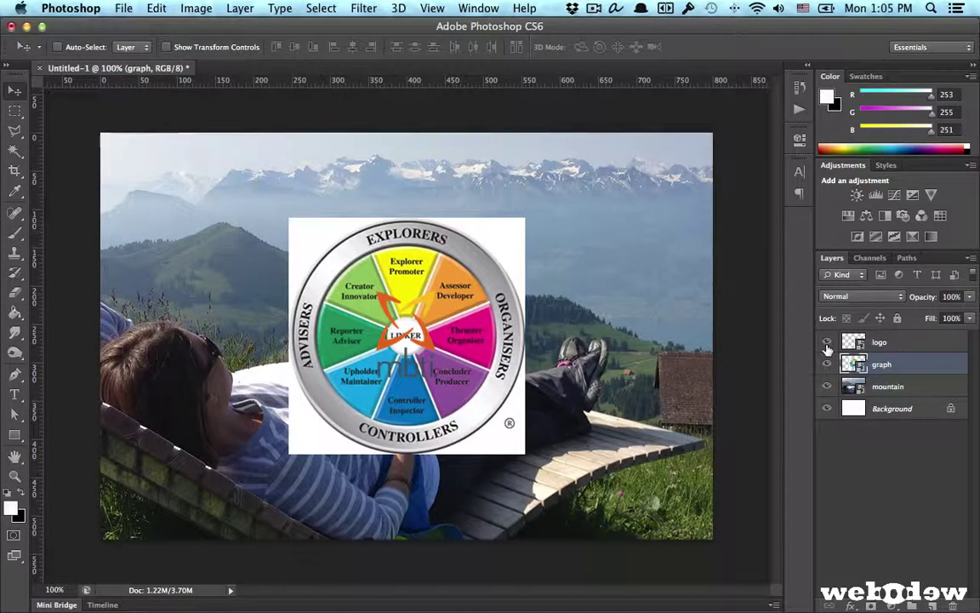
pyautogui.click(827, 364)
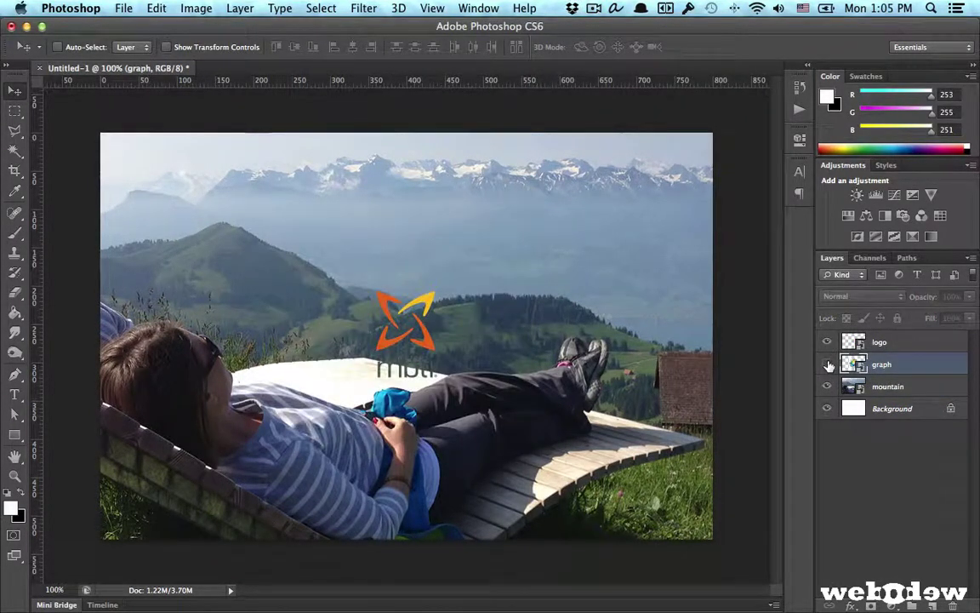
pyautogui.click(893, 344)
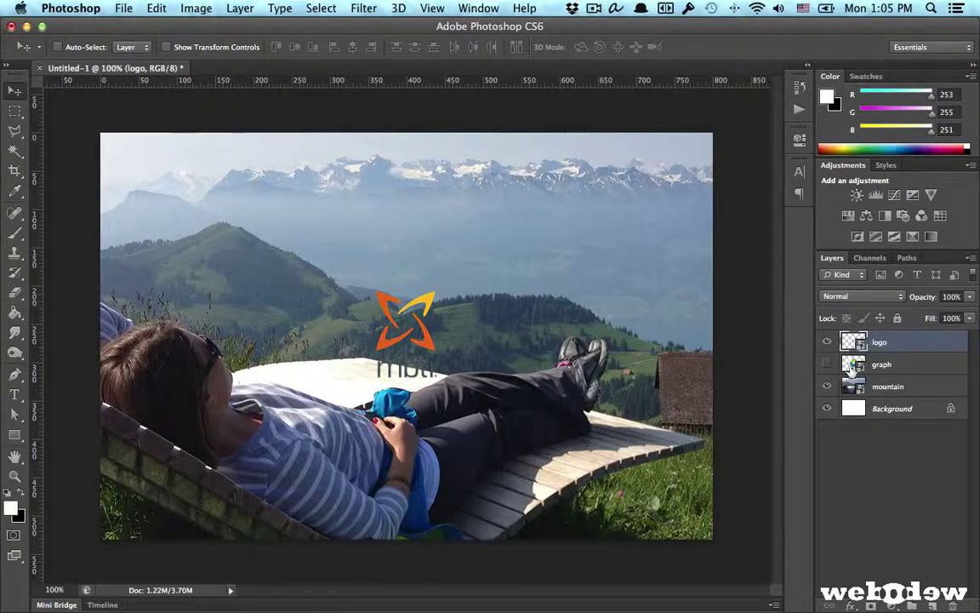
pyautogui.click(827, 386)
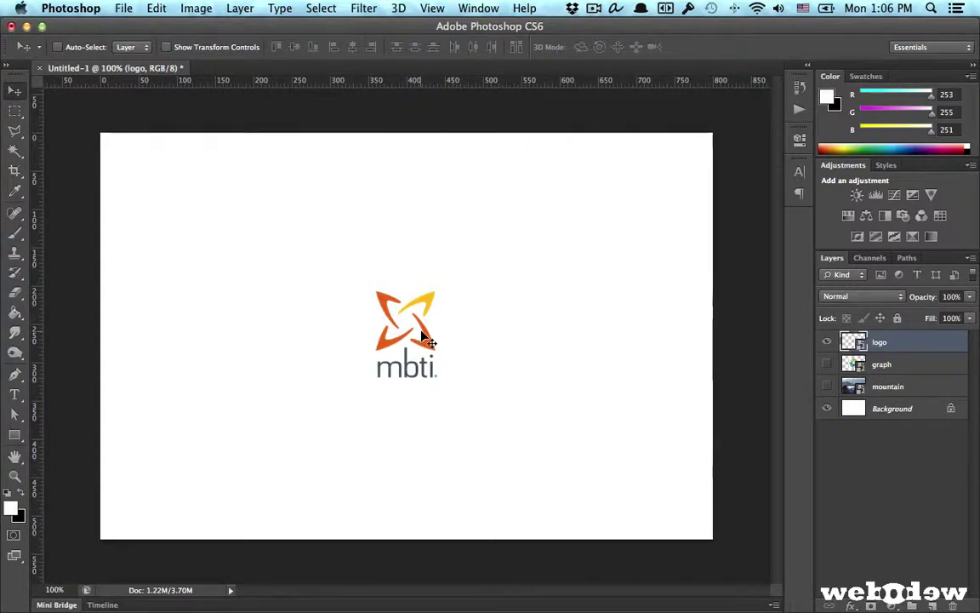
# Step: Zoom out to 25% and scale the mbti logo up to about 260% around its centre
pyautogui.press('super+minus')
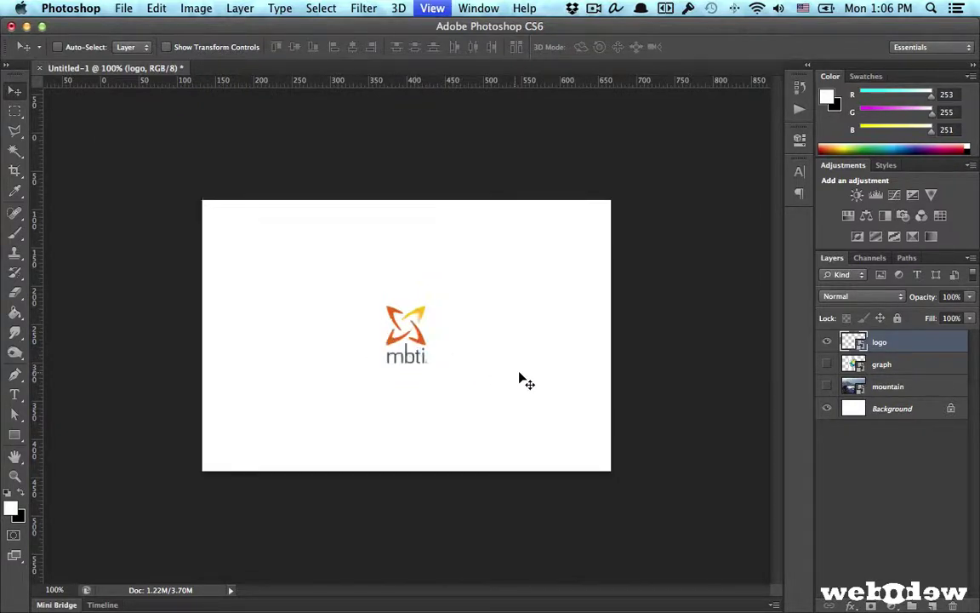
pyautogui.press('super+minus')
pyautogui.press('super+minus')
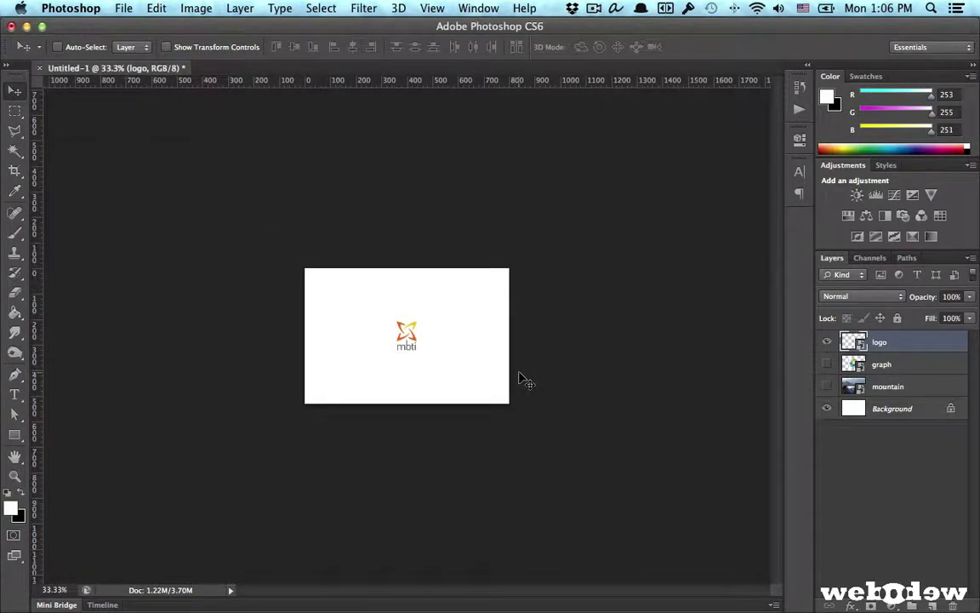
pyautogui.press('super+minus')
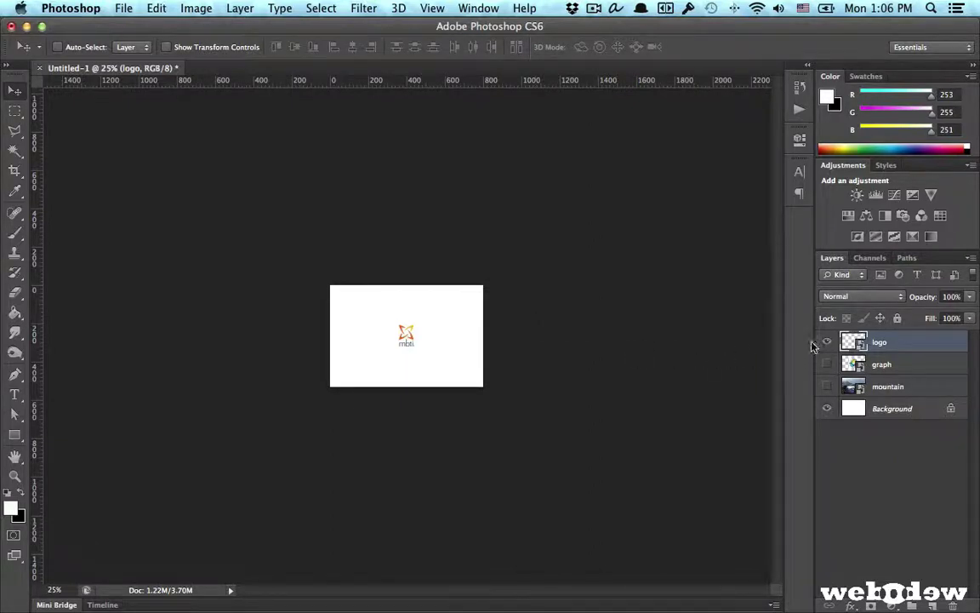
pyautogui.press('super+t')
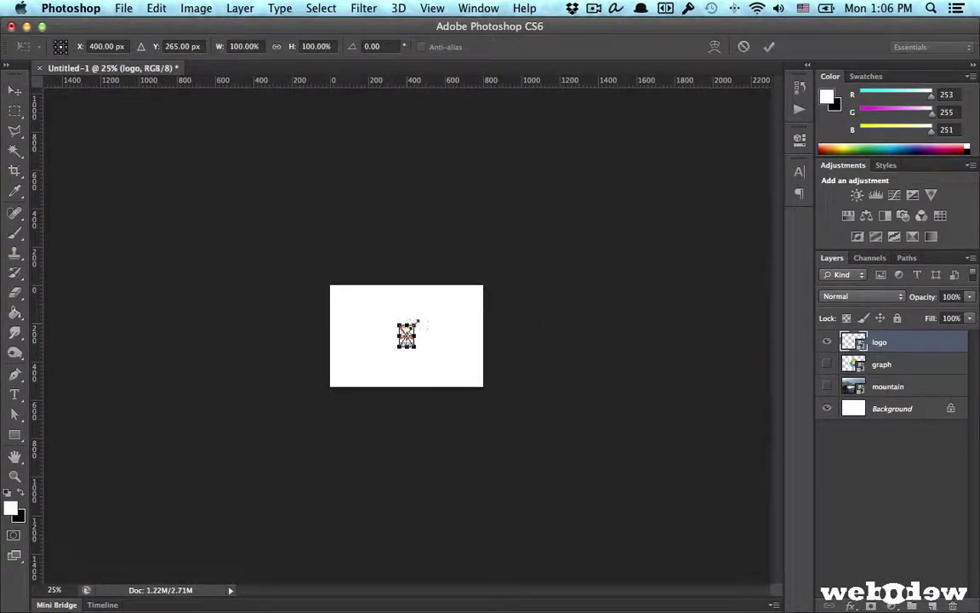
pyautogui.moveTo(416, 322); pyautogui.dragTo(433, 309)
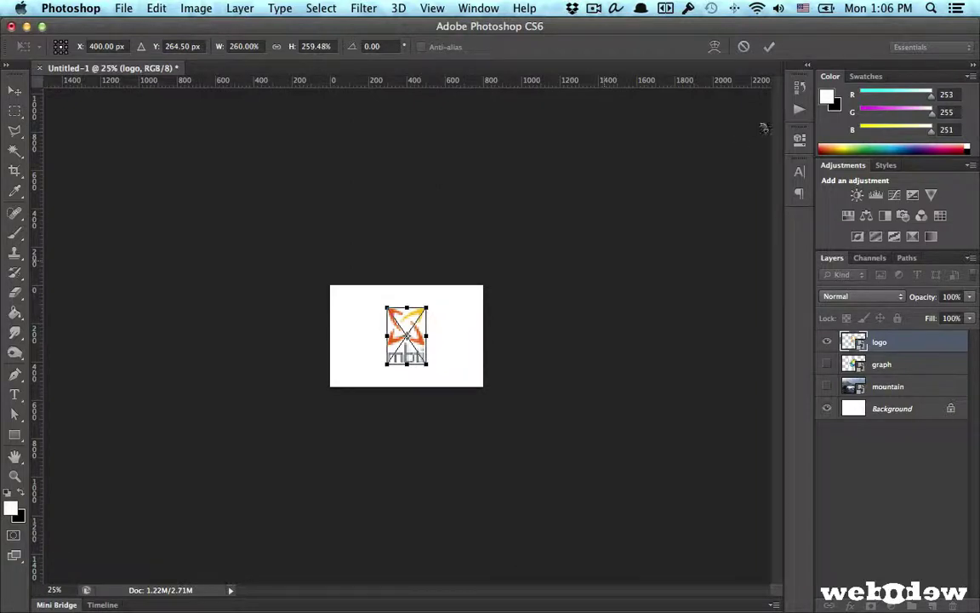
pyautogui.click(769, 47)
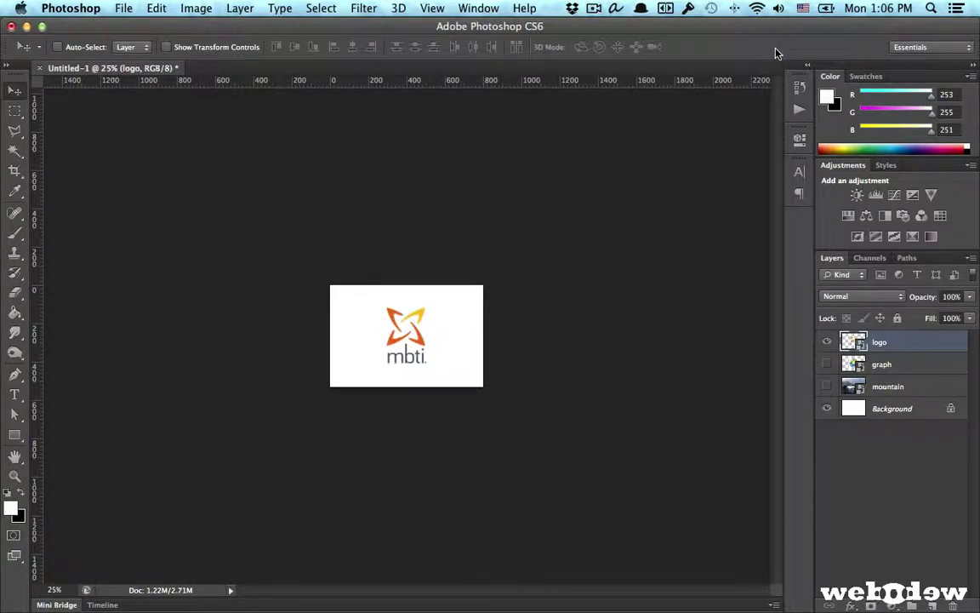
# Step: Hide the logo and enlarge the colour-wheel graph to about 163% to fill the canvas height
pyautogui.click(826, 342)
pyautogui.click(828, 363)
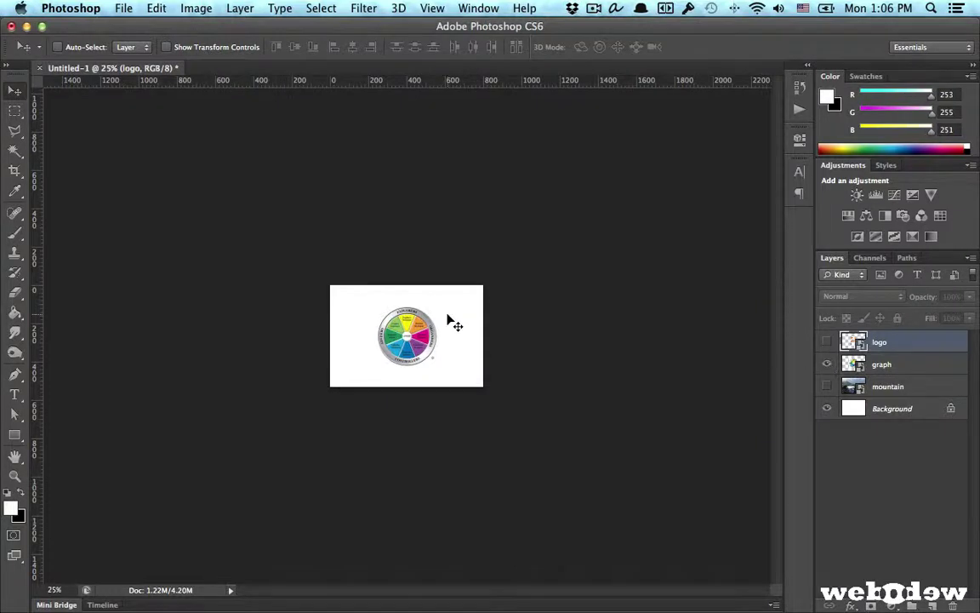
pyautogui.click(885, 366)
pyautogui.press('super+t')
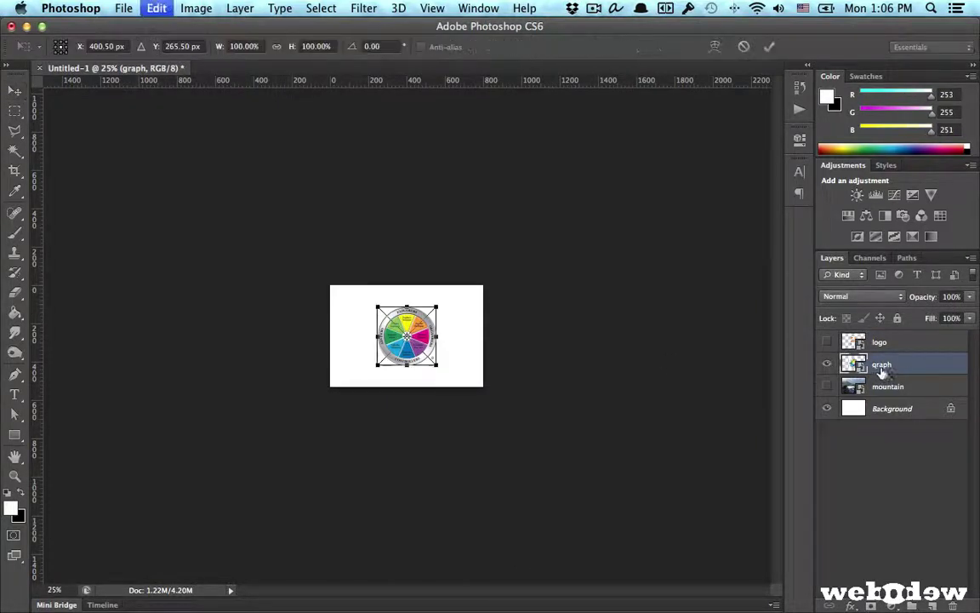
pyautogui.moveTo(440, 303); pyautogui.dragTo(465, 296)
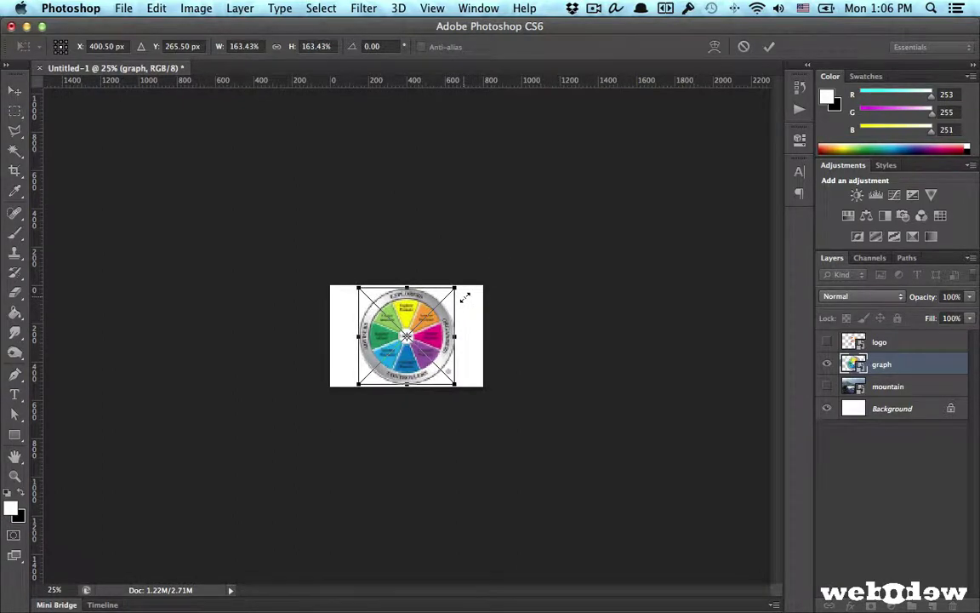
pyautogui.press('Return')
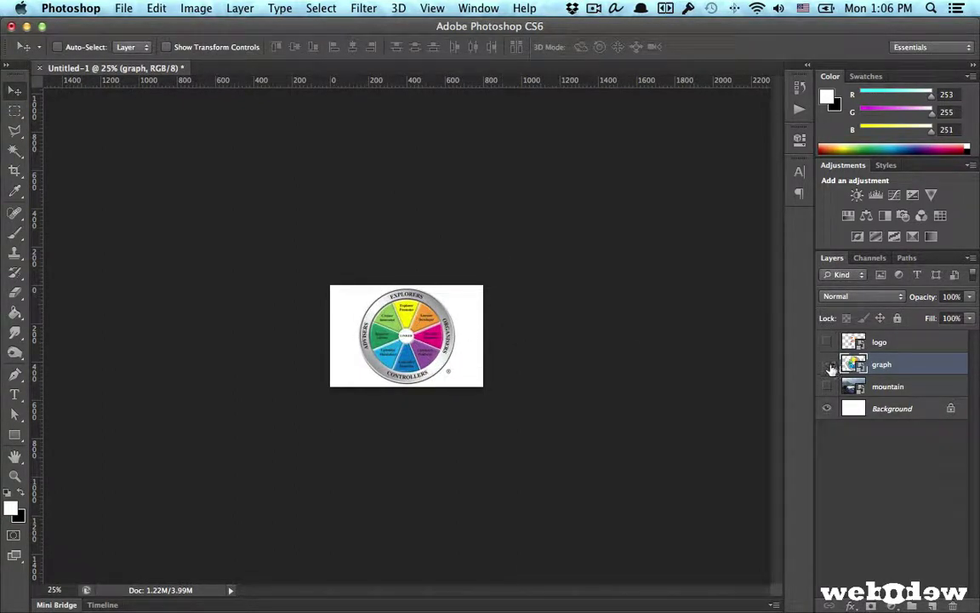
# Step: Show the mountain photo behind the graph to compare, then hide it again
pyautogui.click(827, 364)
pyautogui.click(828, 387)
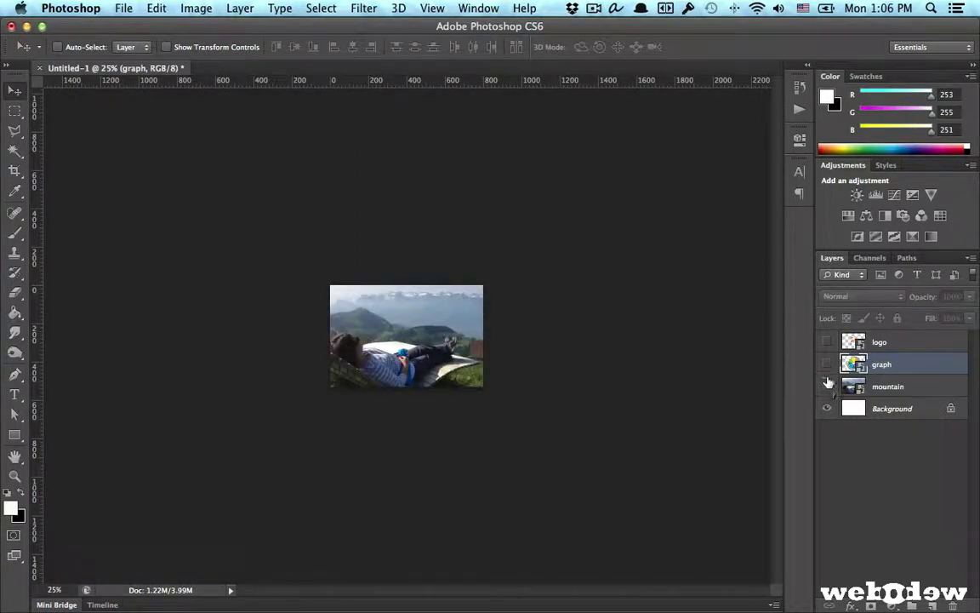
pyautogui.click(827, 365)
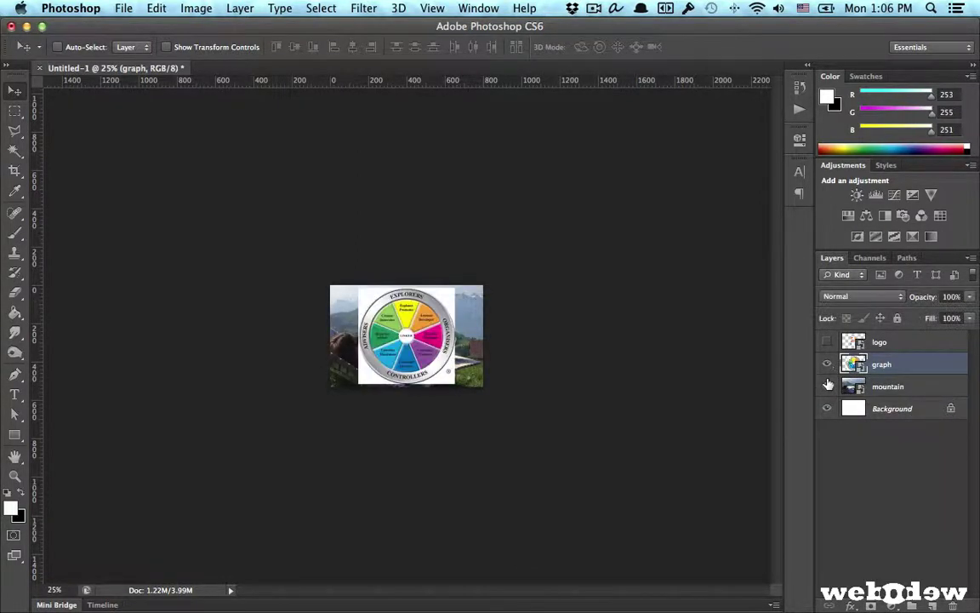
pyautogui.click(828, 387)
pyautogui.click(123, 8)
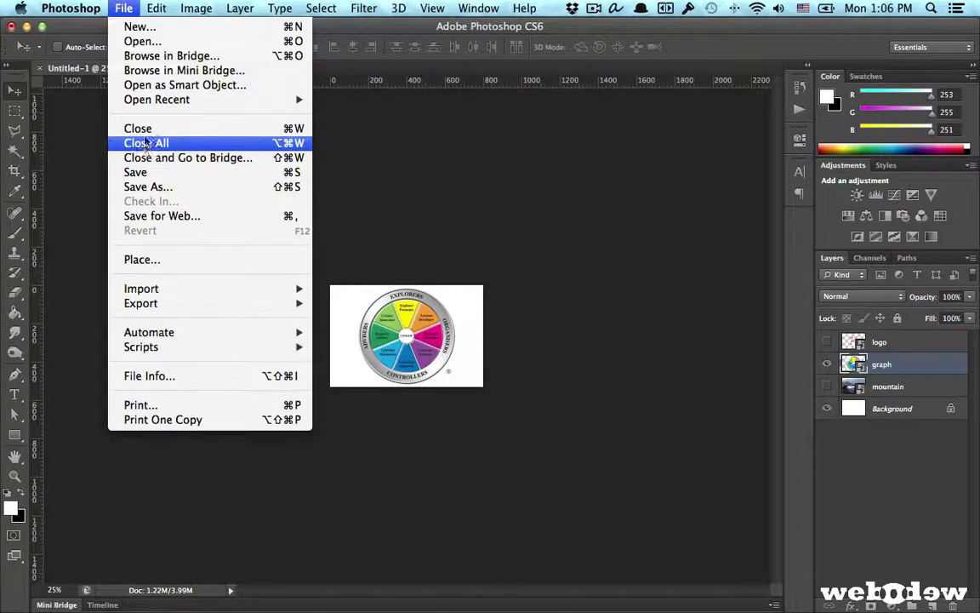
pyautogui.click(170, 215)
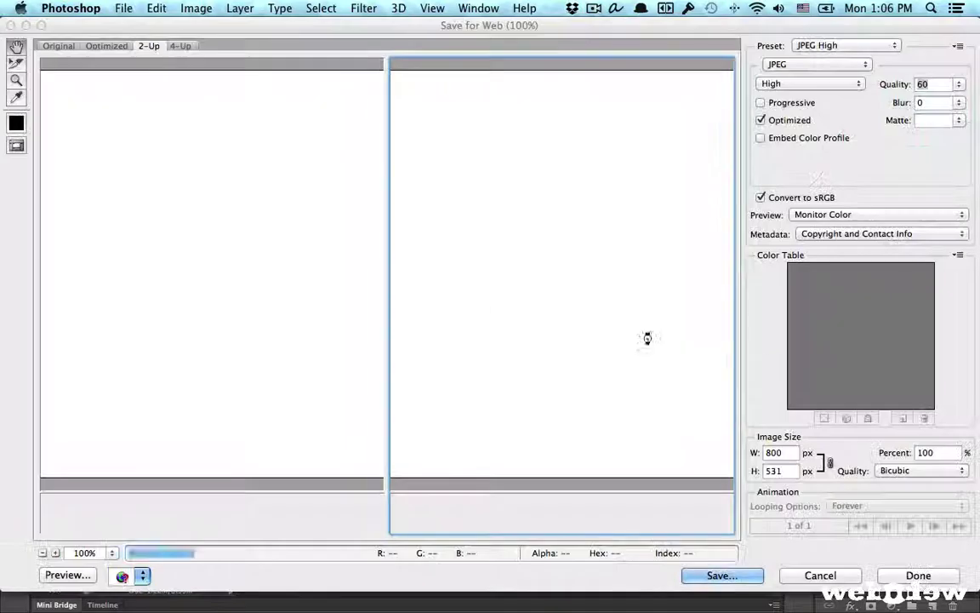
pyautogui.click(803, 65)
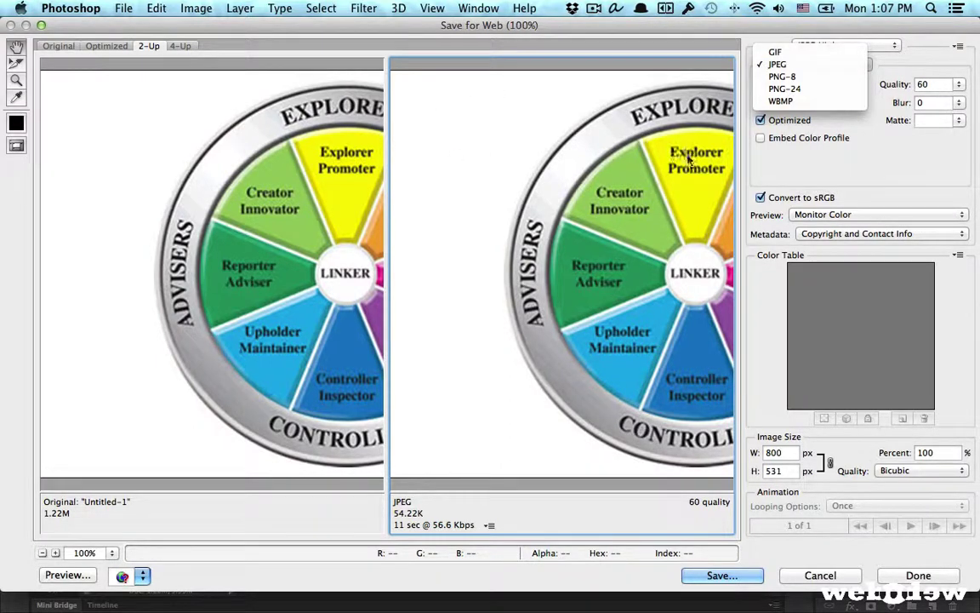
pyautogui.click(783, 453)
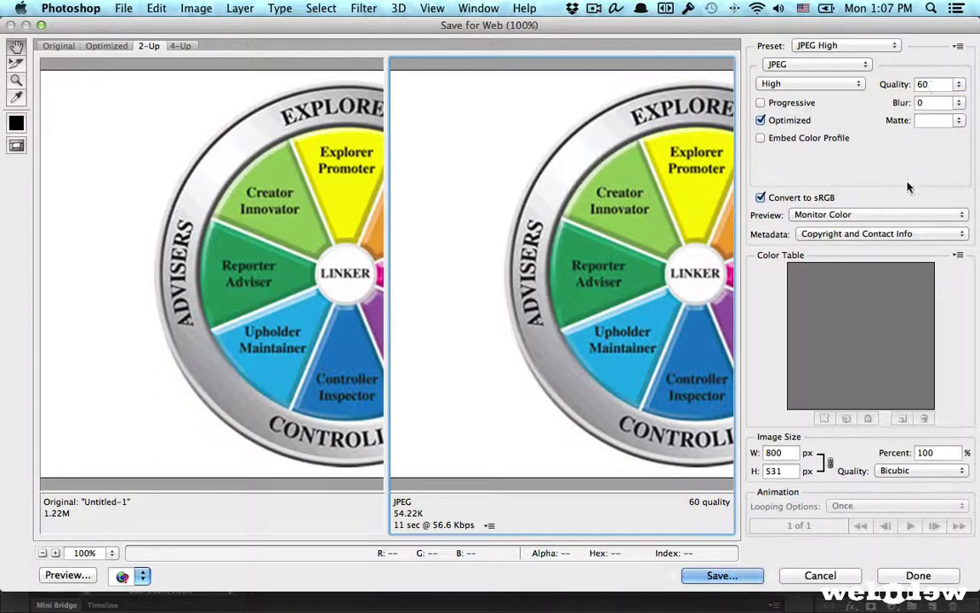
pyautogui.click(819, 577)
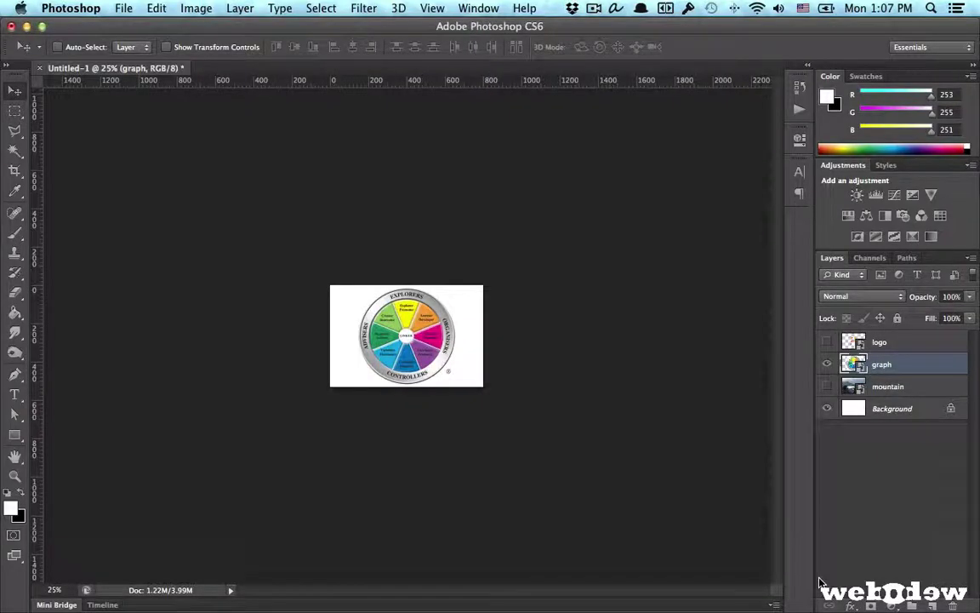